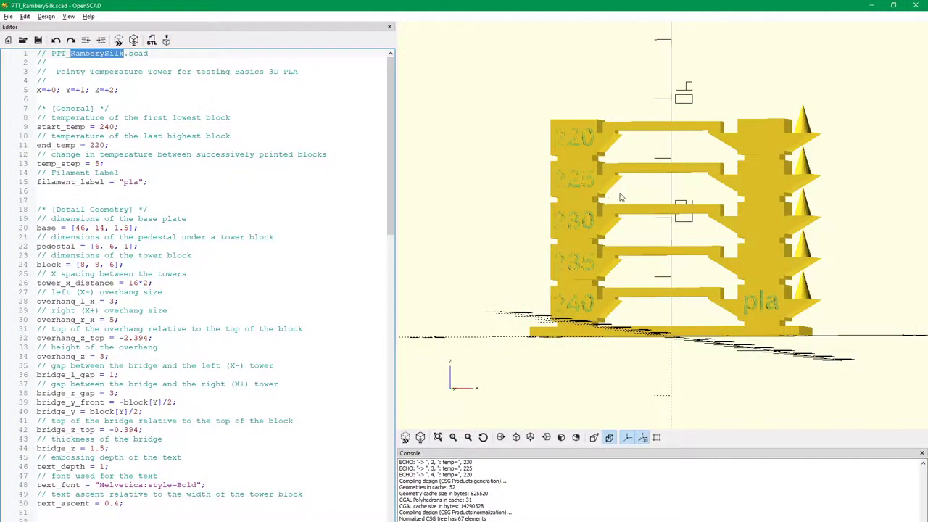
{"action": "left_click_drag", "start_coordinate": [622, 197], "coordinate": [601, 187]}
{"action": "left_click_drag", "start_coordinate": [614, 289], "coordinate": [630, 291]}
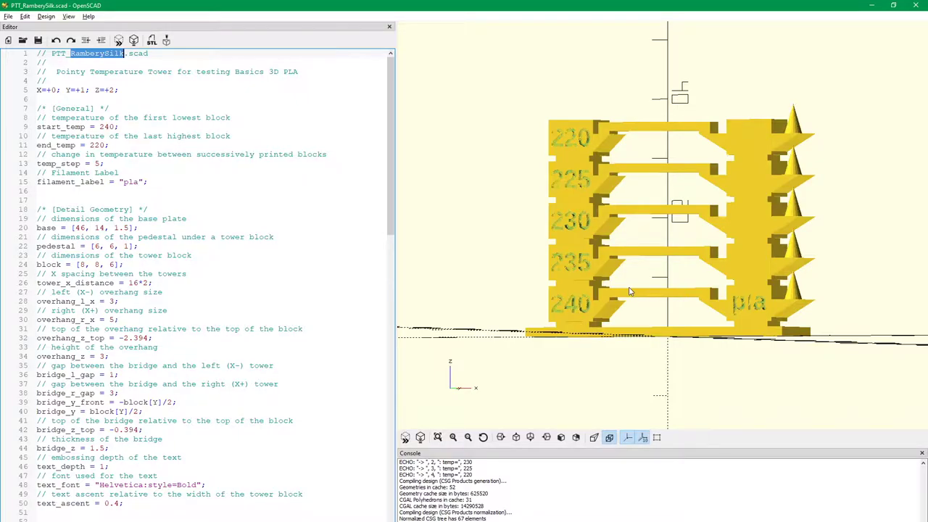
{"action": "left_click_drag", "start_coordinate": [630, 291], "coordinate": [630, 286]}
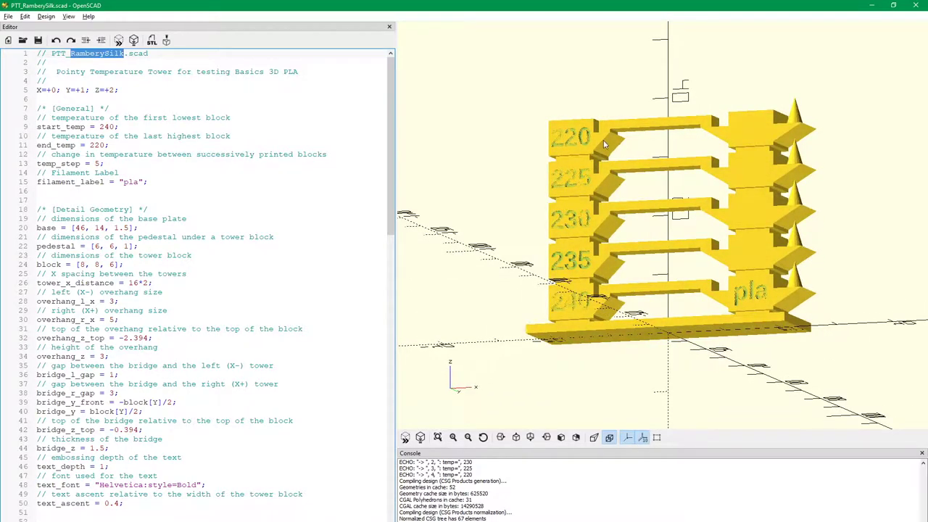
{"action": "left_click_drag", "start_coordinate": [594, 143], "coordinate": [598, 154]}
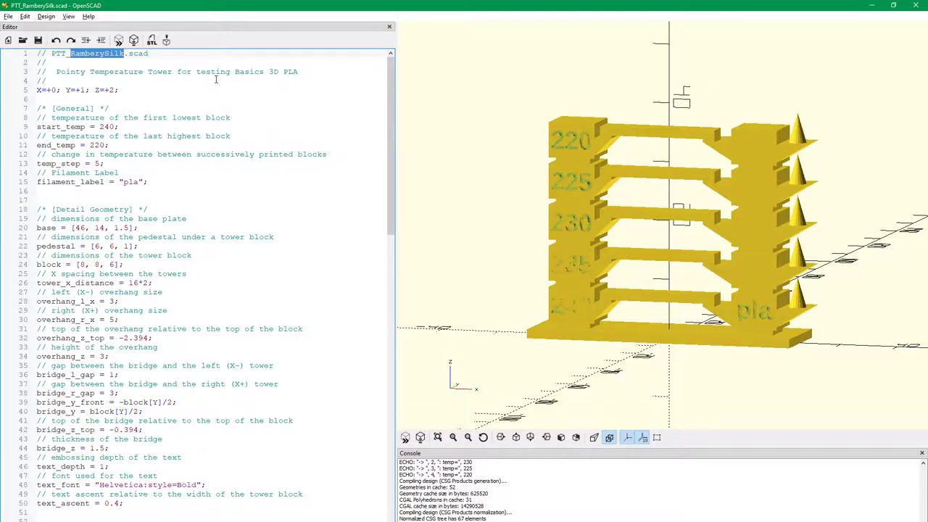
{"action": "left_click_drag", "start_coordinate": [642, 193], "coordinate": [639, 190]}
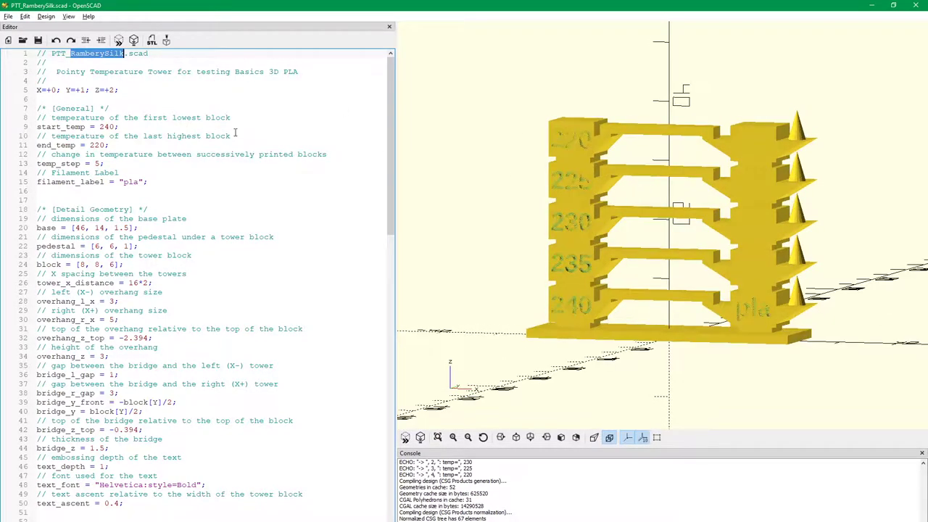
{"action": "left_click_drag", "start_coordinate": [602, 184], "coordinate": [585, 166]}
{"action": "left_click_drag", "start_coordinate": [580, 268], "coordinate": [591, 286]}
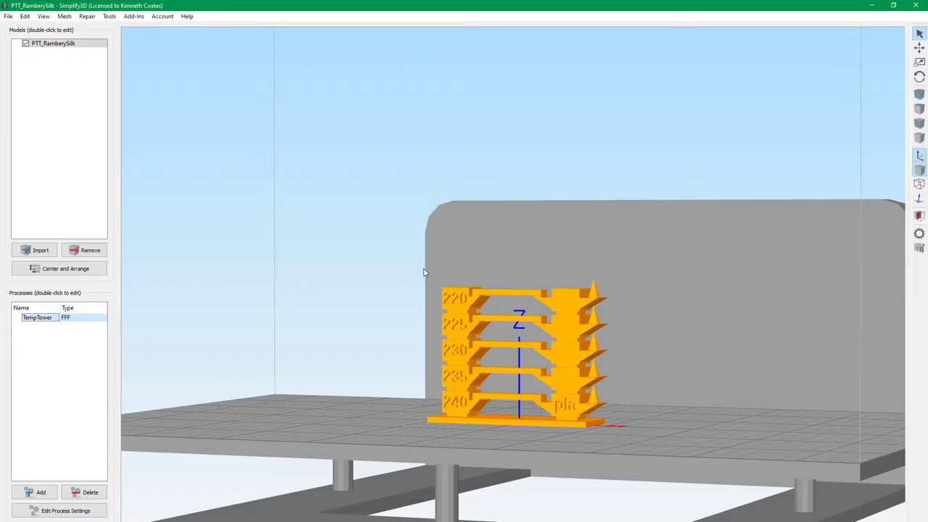
Step: Open TempTower's right-extruder temperature setpoints, stepping from 240 at layers 1–18 to 220 at layer 158
{"action": "scroll", "coordinate": [465, 348], "scroll_direction": "up", "scroll_amount": 5}
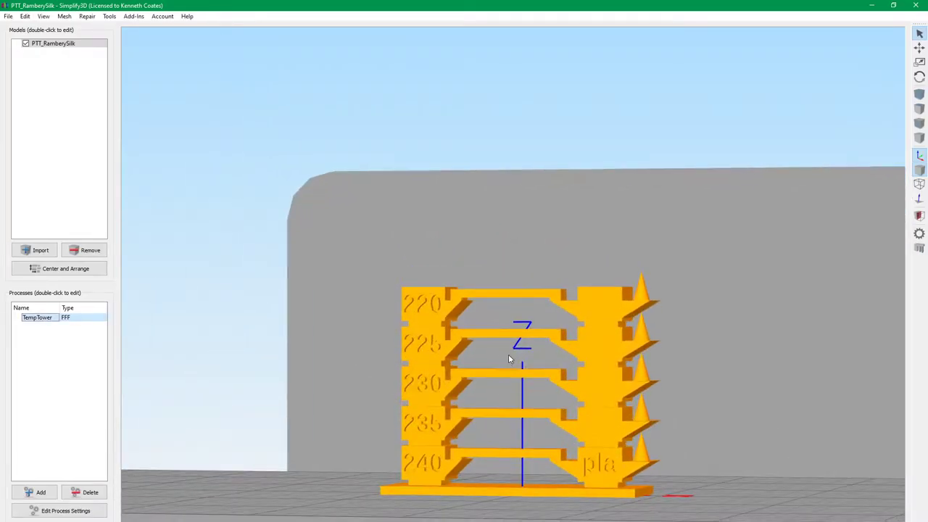
{"action": "double_click", "coordinate": [43, 317]}
{"action": "left_click", "coordinate": [201, 145]}
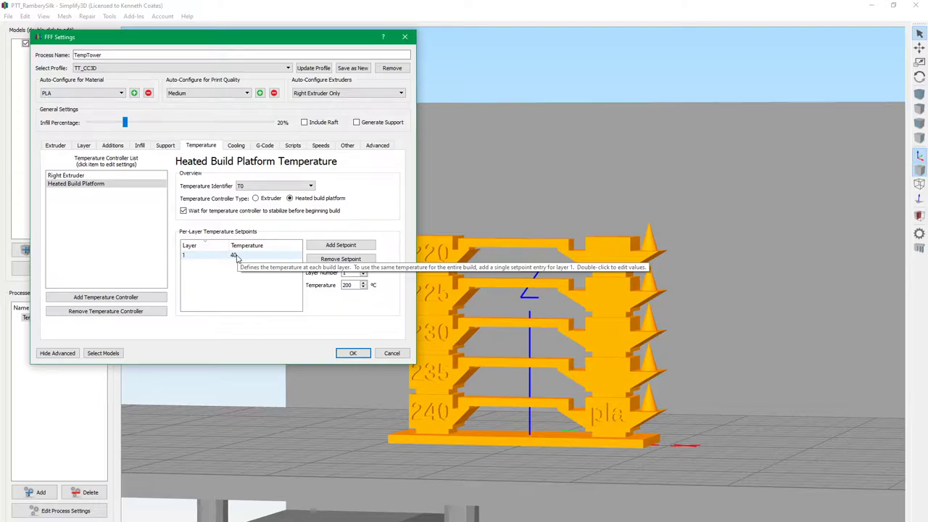
{"action": "left_click", "coordinate": [122, 176]}
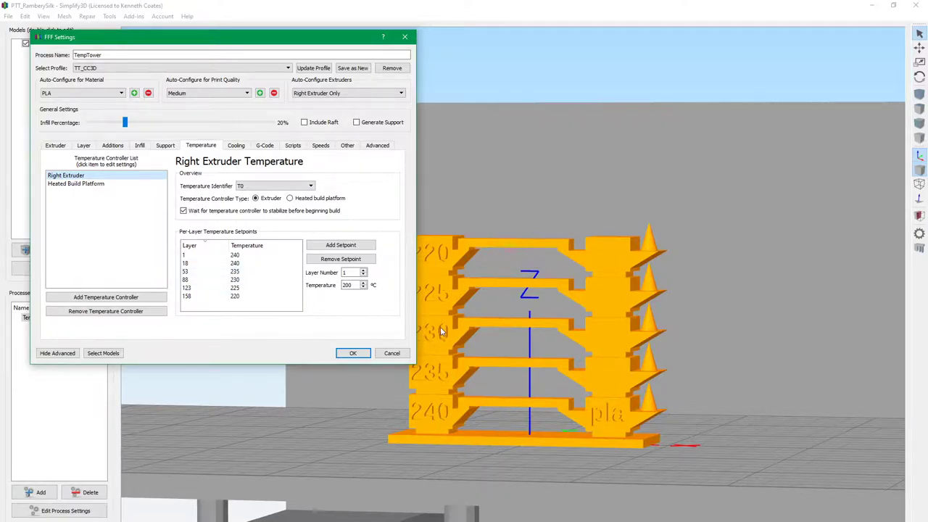
Step: Look over TempTower's cooling fan settings, then return to the temperature setpoints
{"action": "left_click_drag", "start_coordinate": [344, 37], "coordinate": [330, 38]}
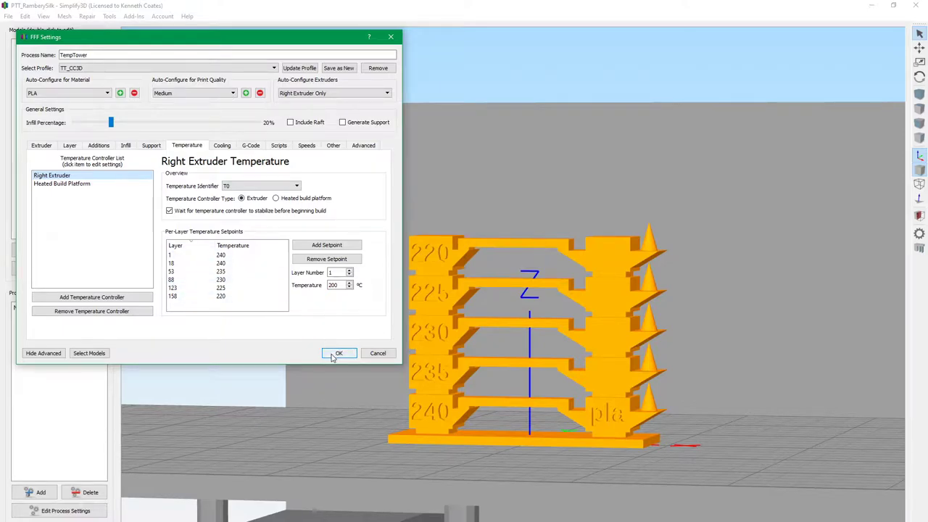
{"action": "left_click", "coordinate": [221, 146]}
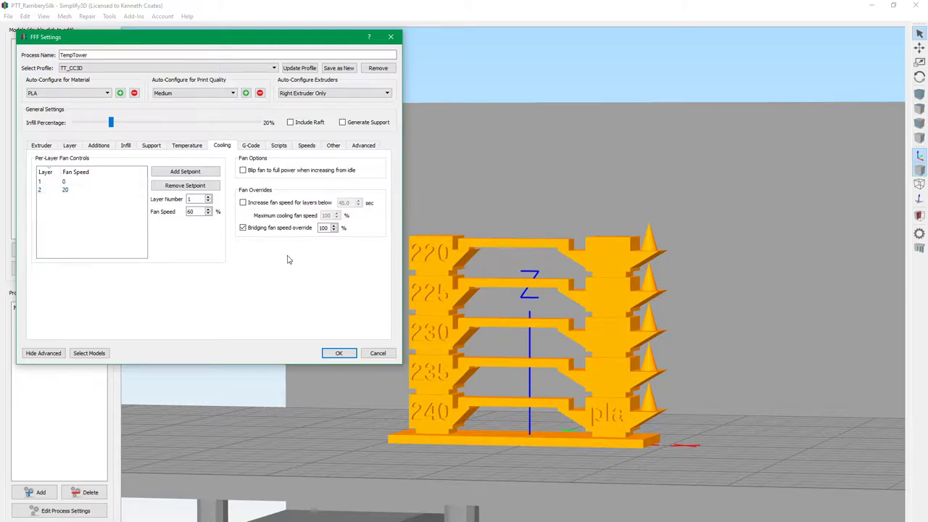
{"action": "left_click", "coordinate": [187, 146]}
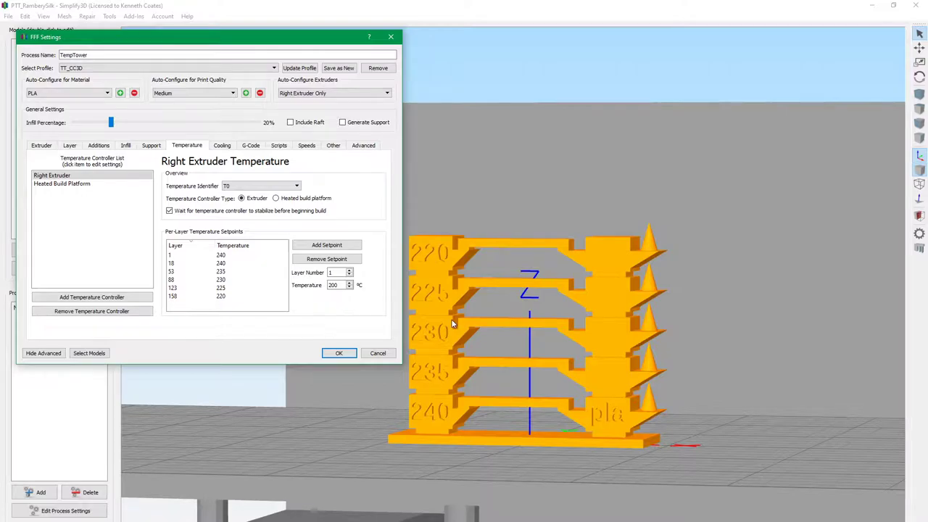
Step: Recheck the per-layer fan speed controls, then close the TempTower process settings
{"action": "left_click", "coordinate": [222, 146]}
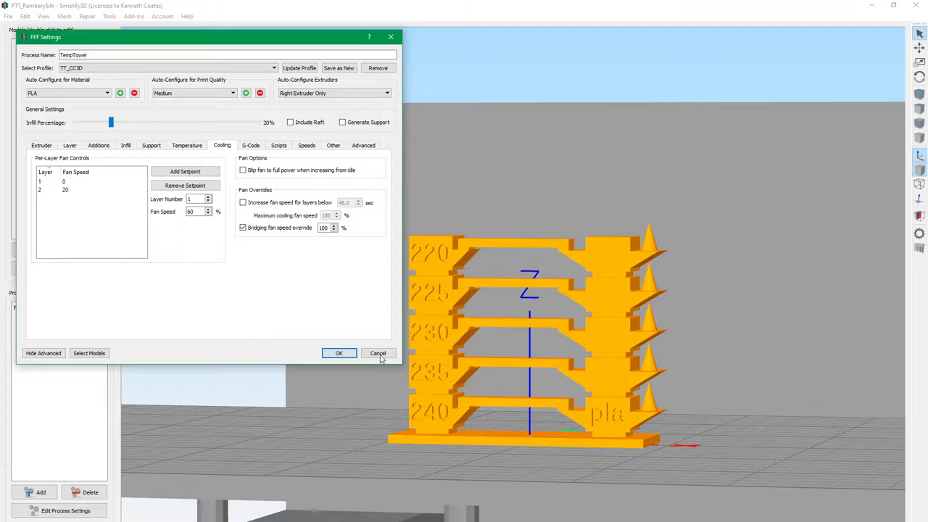
{"action": "left_click", "coordinate": [338, 354]}
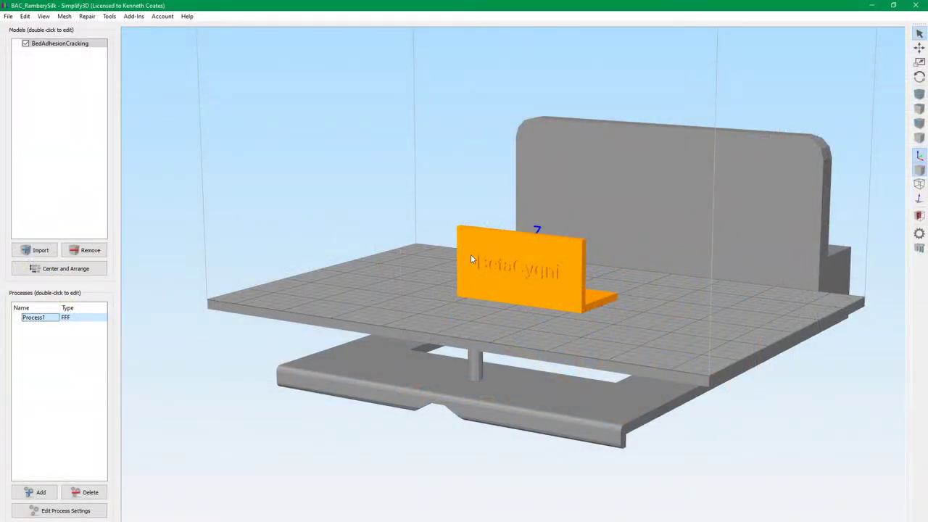
{"action": "left_click", "coordinate": [503, 298]}
{"action": "left_click_drag", "start_coordinate": [503, 297], "coordinate": [488, 321]}
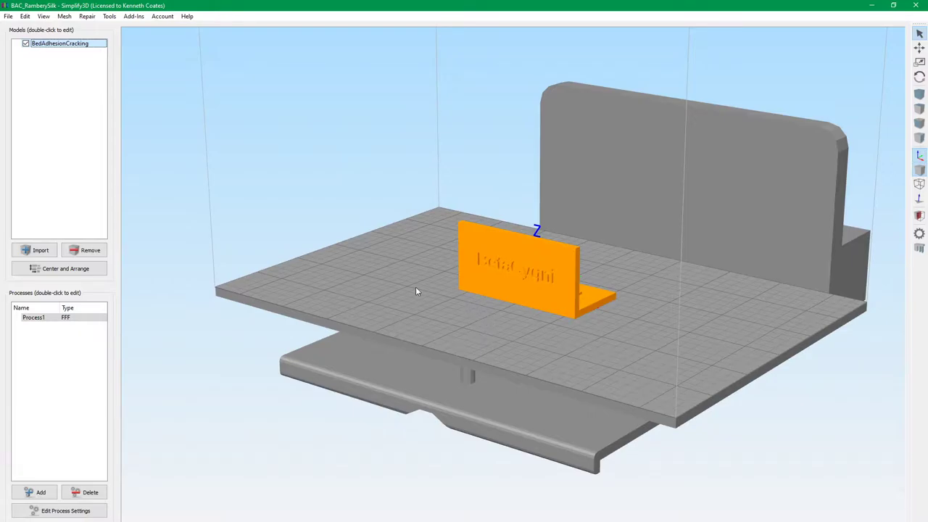
{"action": "left_click_drag", "start_coordinate": [498, 290], "coordinate": [555, 385]}
{"action": "scroll", "coordinate": [612, 324], "scroll_direction": "up", "scroll_amount": 2}
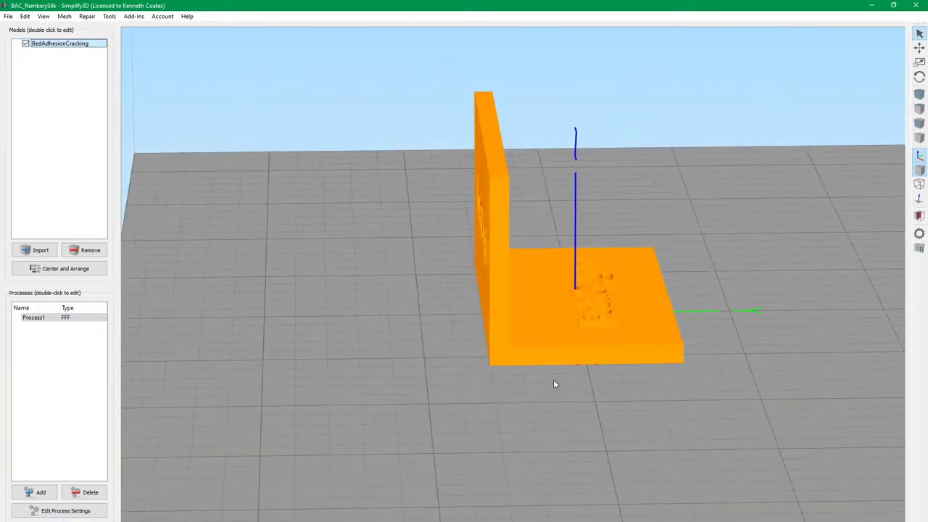
{"action": "left_click_drag", "start_coordinate": [677, 366], "coordinate": [514, 340]}
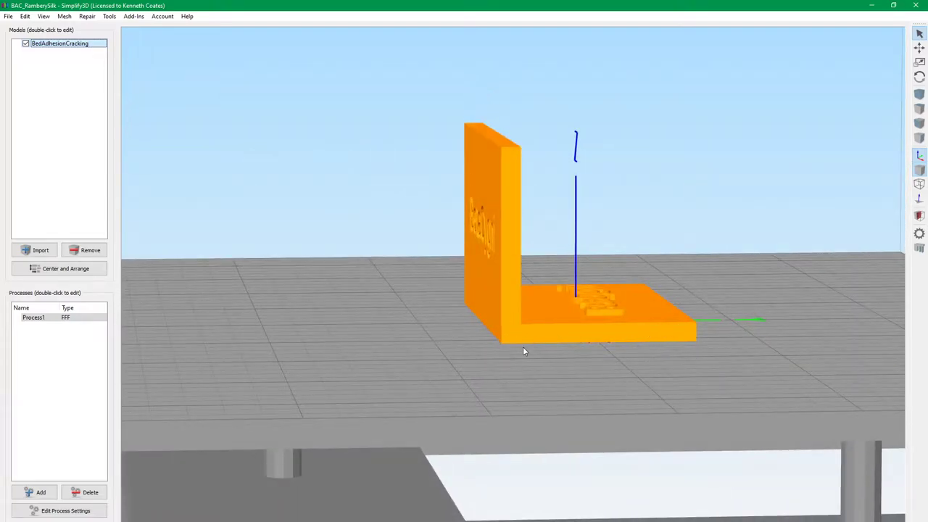
{"action": "scroll", "coordinate": [524, 346], "scroll_direction": "down", "scroll_amount": 3}
{"action": "left_click_drag", "start_coordinate": [522, 341], "coordinate": [622, 366]}
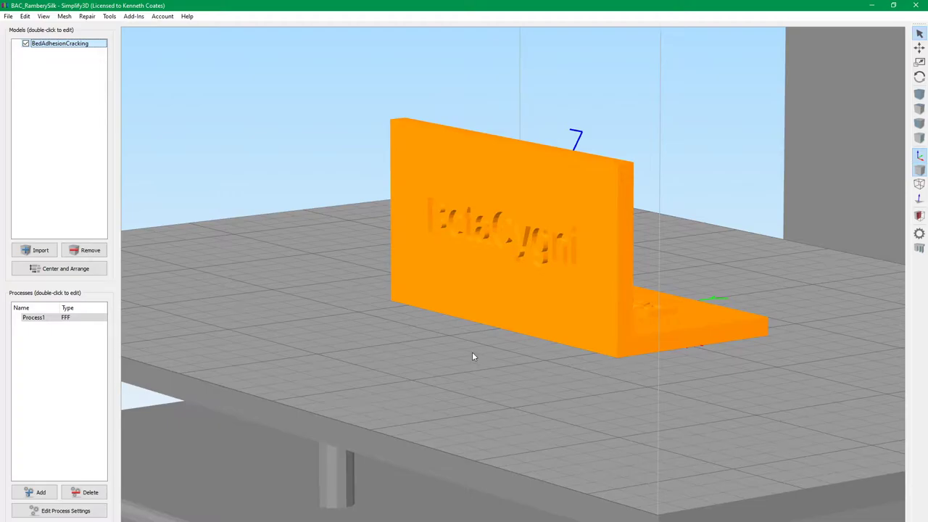
{"action": "left_click_drag", "start_coordinate": [594, 338], "coordinate": [503, 310]}
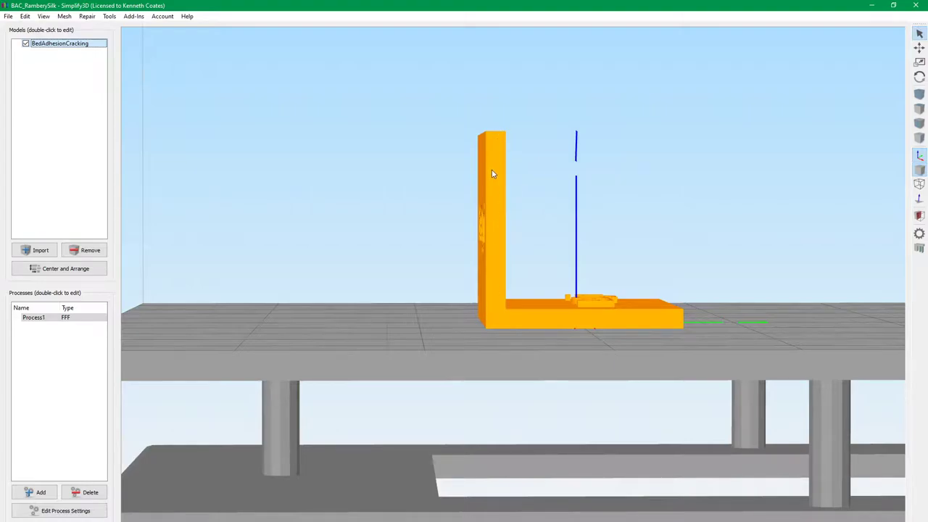
{"action": "left_click_drag", "start_coordinate": [487, 316], "coordinate": [567, 331]}
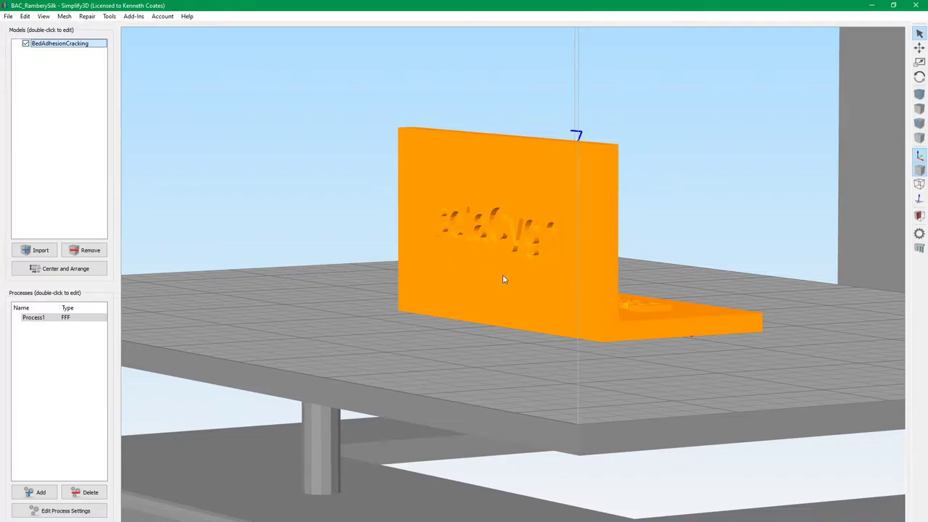
{"action": "left_click_drag", "start_coordinate": [504, 279], "coordinate": [490, 295]}
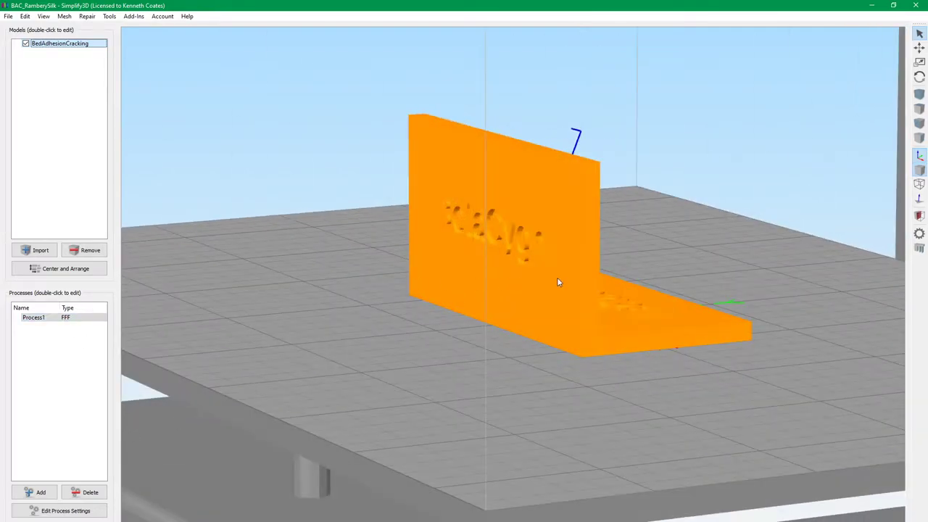
{"action": "left_click_drag", "start_coordinate": [559, 282], "coordinate": [601, 304]}
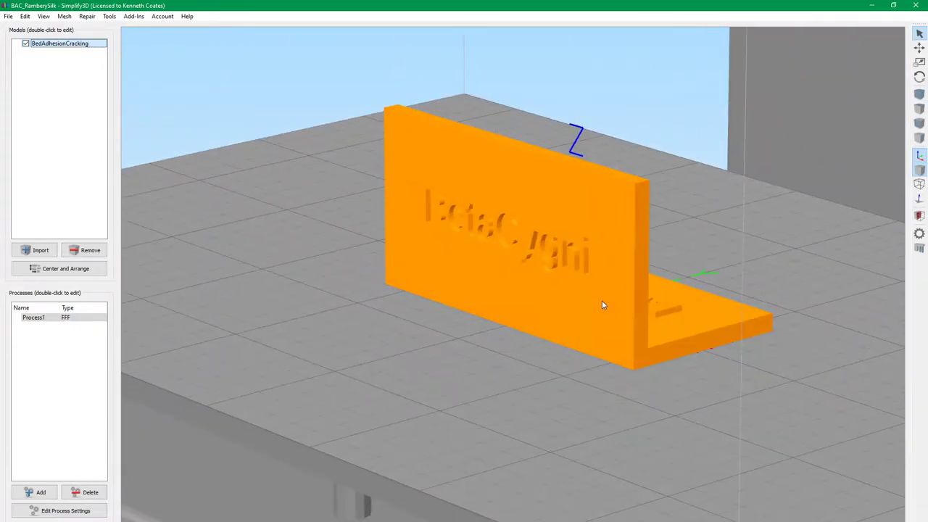
Step: Open Process1's settings and check the extruder 230 and bed 40 temperature setpoints
{"action": "double_click", "coordinate": [45, 320]}
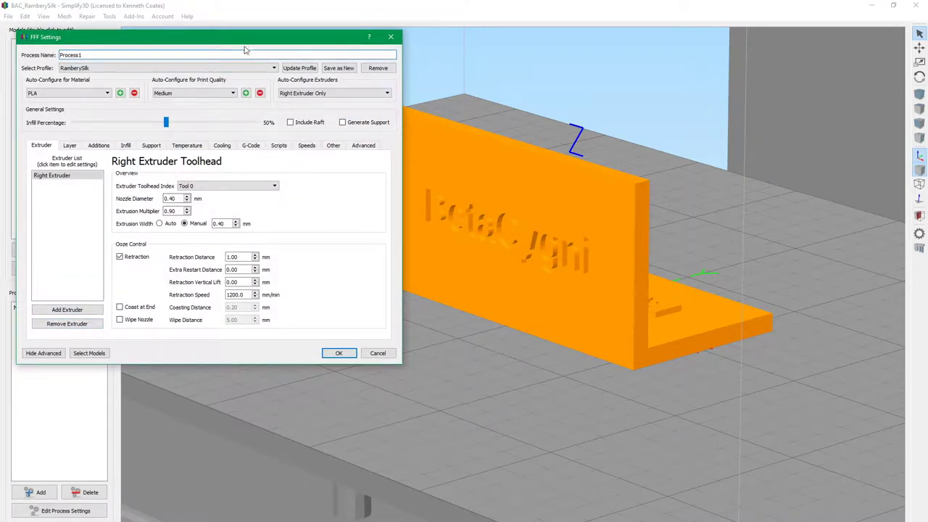
{"action": "left_click_drag", "start_coordinate": [306, 45], "coordinate": [337, 60]}
{"action": "left_click", "coordinate": [220, 159]}
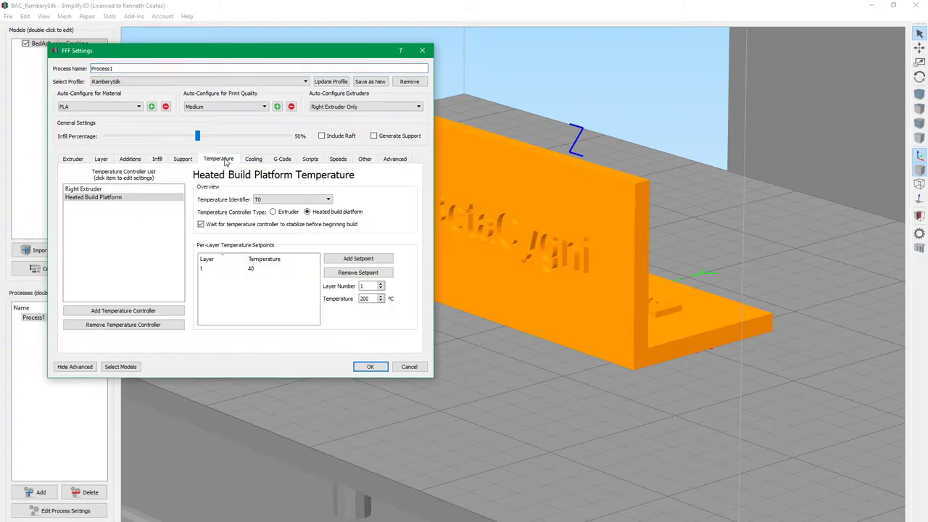
{"action": "left_click", "coordinate": [102, 189]}
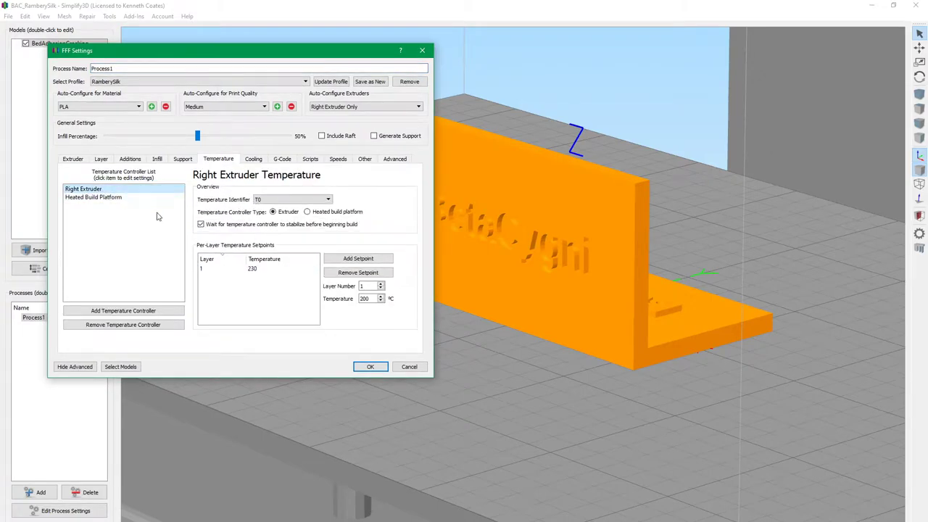
Step: Check Process1's cooling fan settings, confirm with OK, and orbit around the L-shaped bracket
{"action": "left_click", "coordinate": [255, 159]}
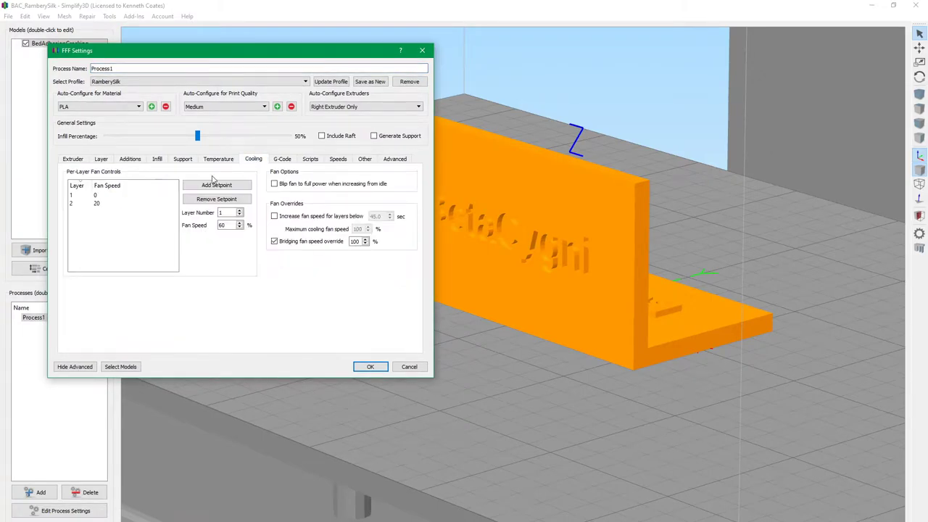
{"action": "left_click", "coordinate": [368, 367]}
{"action": "left_click_drag", "start_coordinate": [448, 310], "coordinate": [137, 504]}
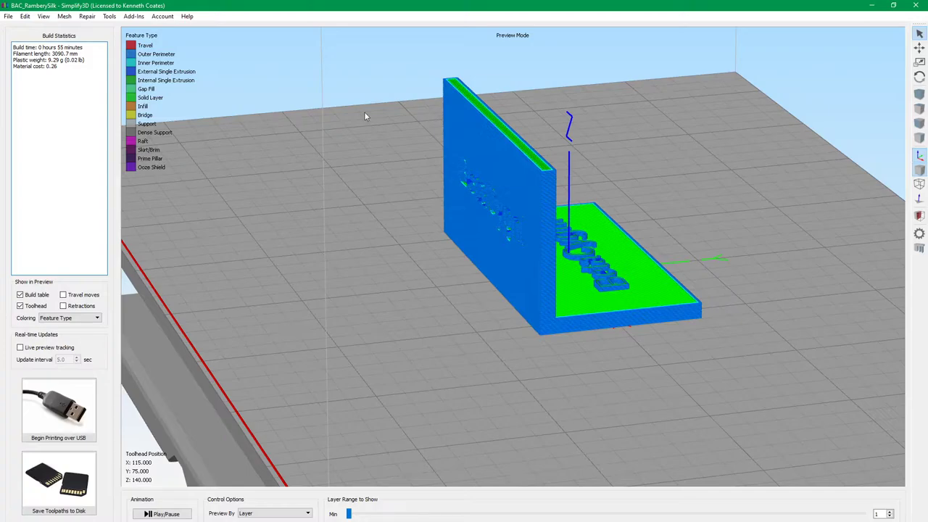
Step: Rotate the bracket's sliced toolpath preview to inspect it from another angle
{"action": "mouse_move", "coordinate": [449, 272]}
{"action": "left_mouse_down"}
{"action": "mouse_move", "coordinate": [375, 262]}
{"action": "mouse_move", "coordinate": [448, 272]}
{"action": "left_mouse_up"}
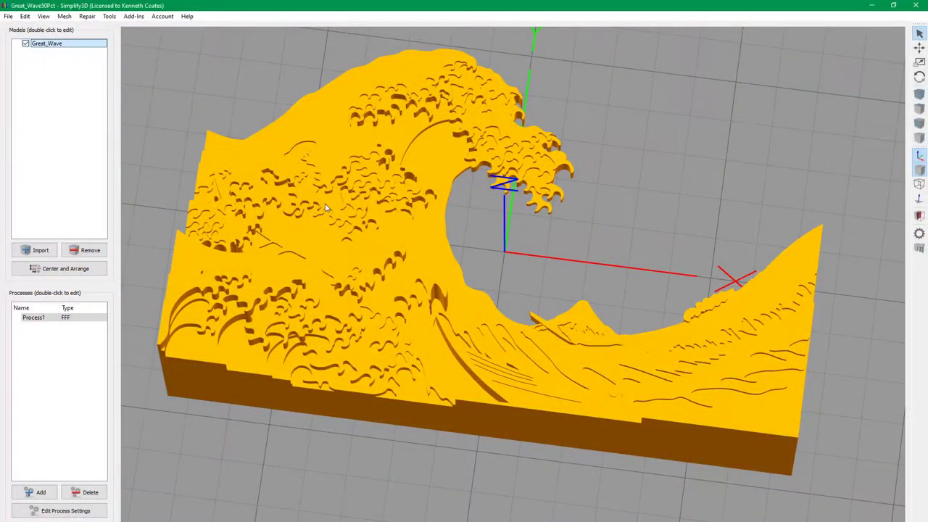
Step: Orbit, pan and zoom the view around the Great Wave relief model
{"action": "left_click_drag", "start_coordinate": [326, 208], "coordinate": [426, 278]}
{"action": "scroll", "coordinate": [348, 170], "scroll_direction": "down", "scroll_amount": 3}
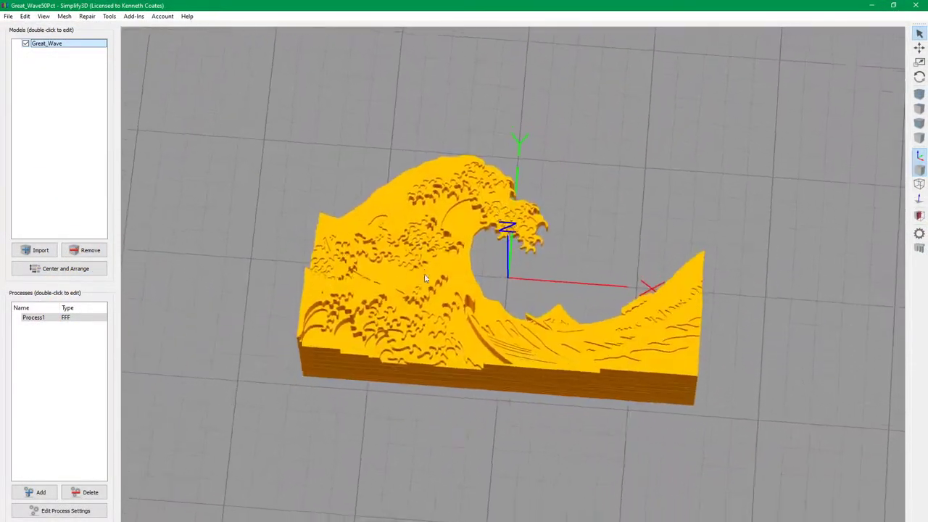
{"action": "scroll", "coordinate": [426, 278], "scroll_direction": "up", "scroll_amount": 5}
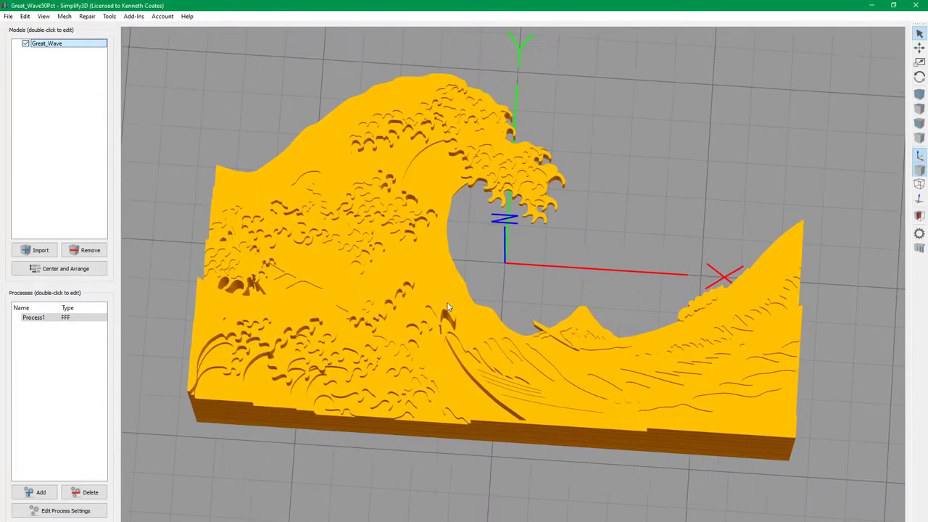
{"action": "left_click_drag", "start_coordinate": [447, 308], "coordinate": [481, 229]}
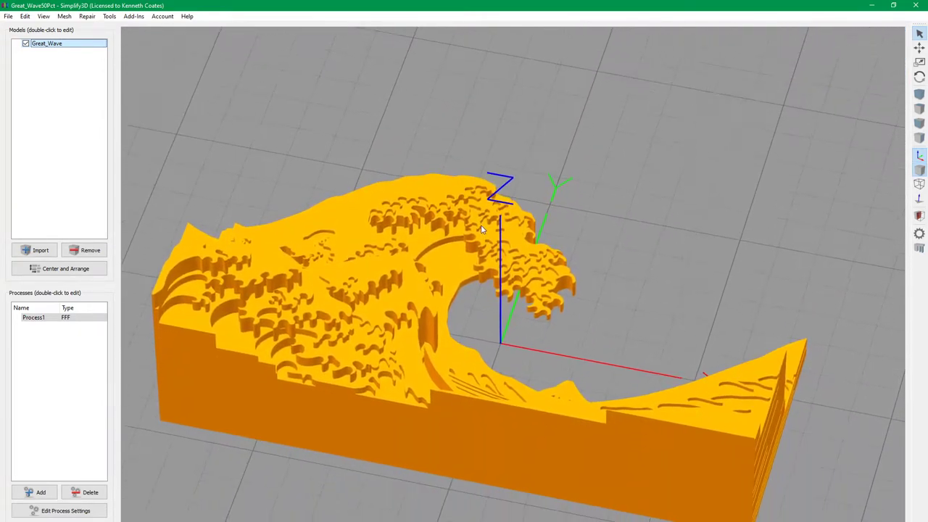
{"action": "right_click_drag", "start_coordinate": [481, 229], "coordinate": [510, 199]}
{"action": "left_click_drag", "start_coordinate": [480, 251], "coordinate": [486, 332]}
{"action": "scroll", "coordinate": [486, 331], "scroll_direction": "down", "scroll_amount": 2}
Step: Show Great_Wave's model settings (50% scale, 75.05 × 46.23 × 23.00 mm), then select Process1
{"action": "double_click", "coordinate": [487, 286]}
{"action": "left_click_drag", "start_coordinate": [487, 287], "coordinate": [491, 342]}
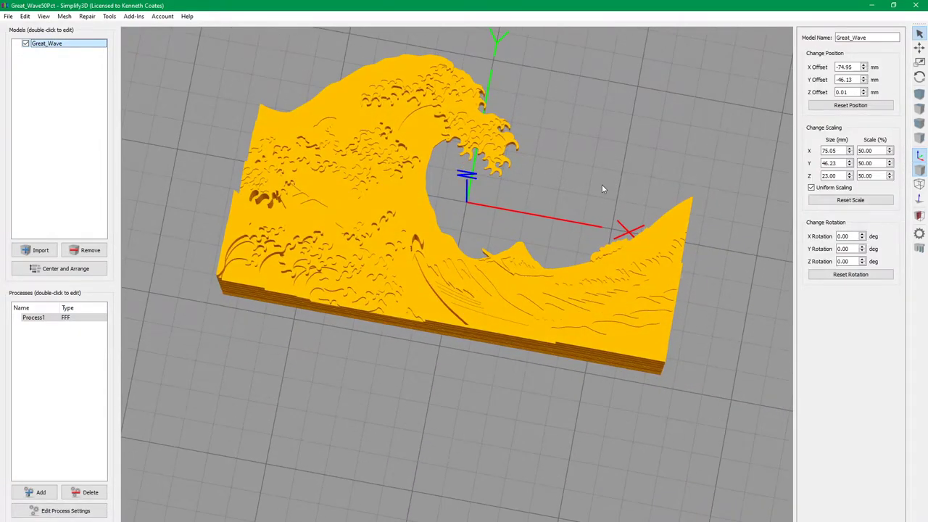
{"action": "scroll", "coordinate": [426, 269], "scroll_direction": "down", "scroll_amount": 6}
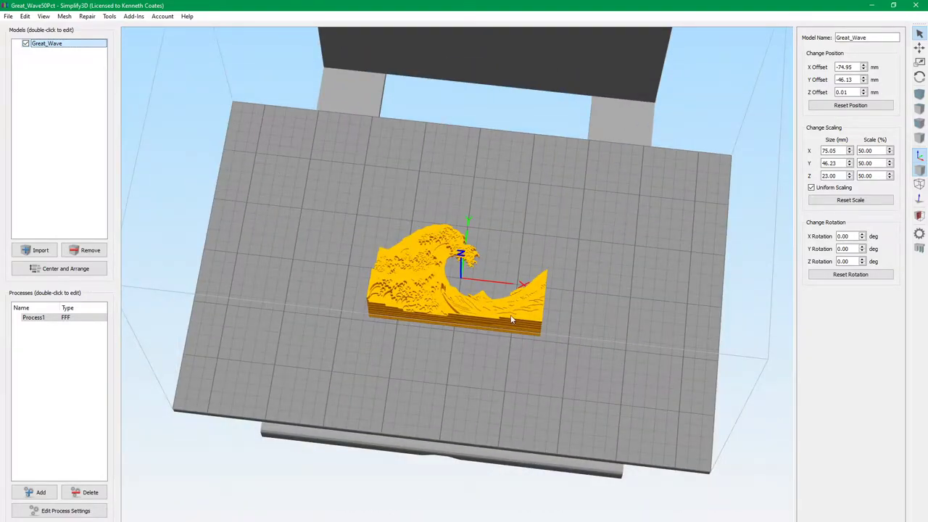
{"action": "scroll", "coordinate": [516, 318], "scroll_direction": "up", "scroll_amount": 6}
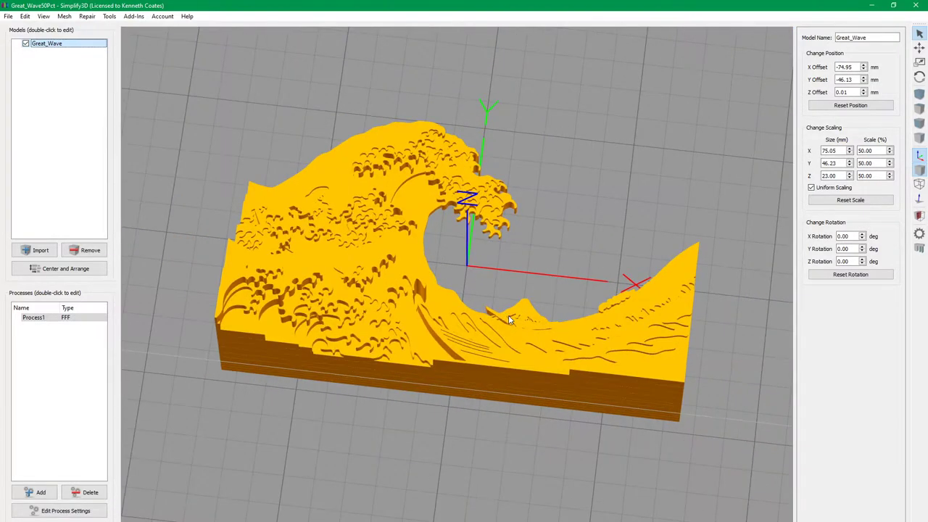
{"action": "scroll", "coordinate": [509, 319], "scroll_direction": "down", "scroll_amount": 3}
{"action": "left_click_drag", "start_coordinate": [497, 316], "coordinate": [479, 351]}
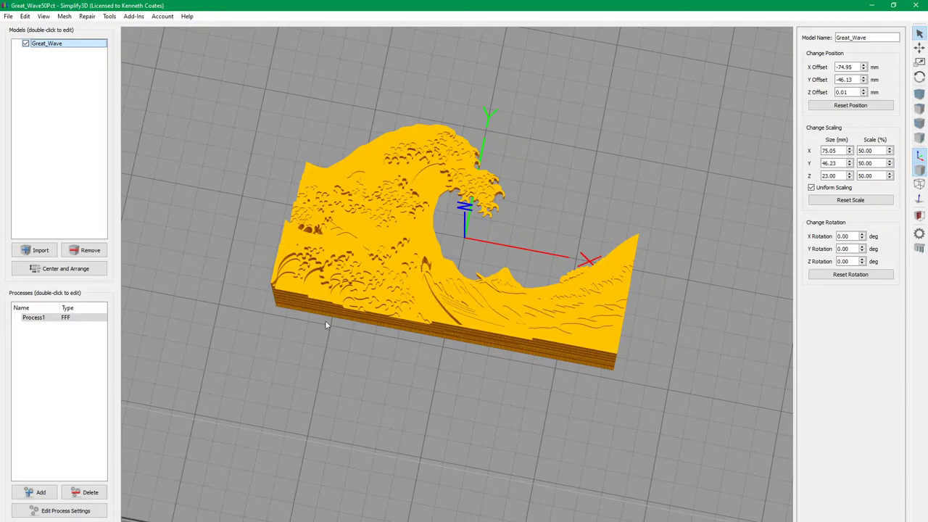
{"action": "left_click", "coordinate": [29, 320]}
{"action": "double_click", "coordinate": [31, 320]}
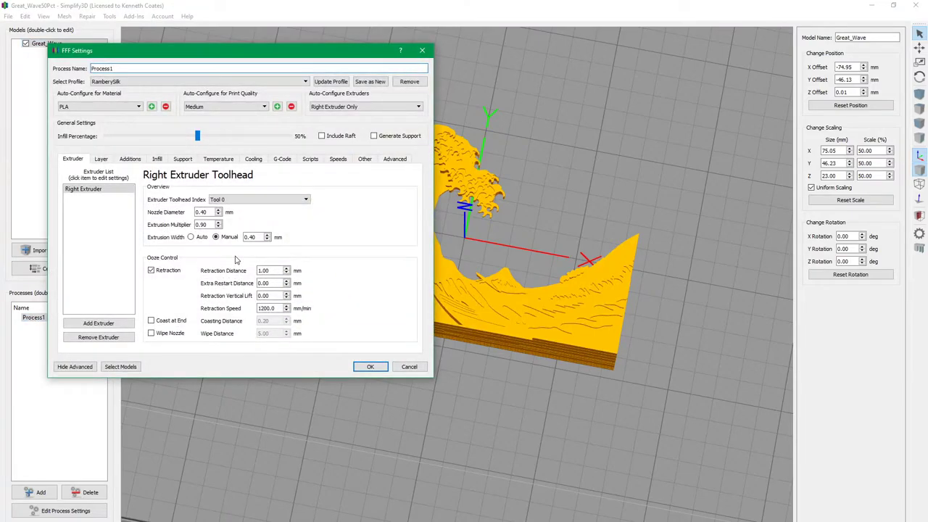
{"action": "left_click", "coordinate": [221, 160]}
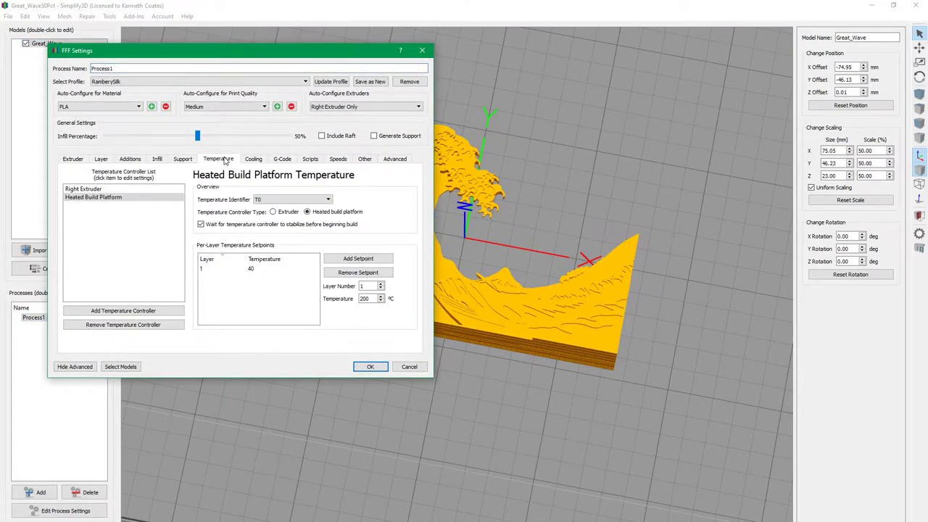
{"action": "left_click", "coordinate": [161, 189]}
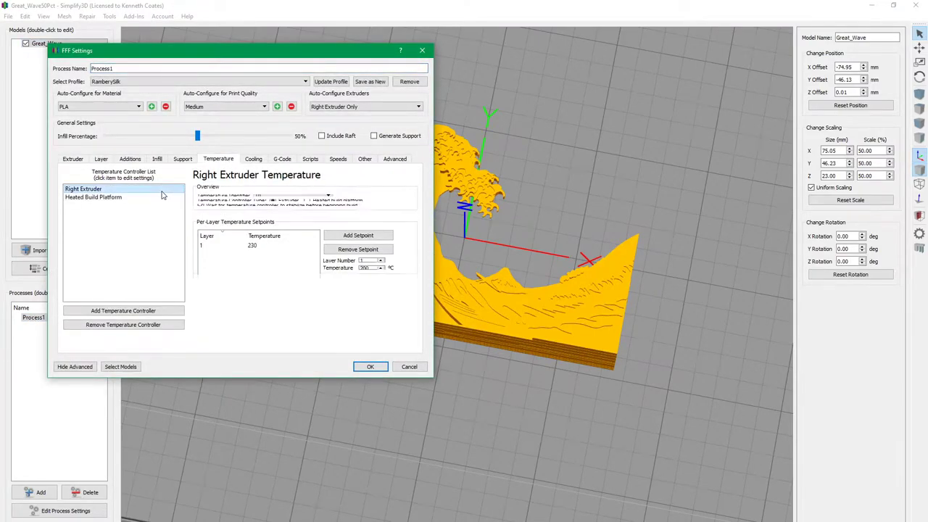
{"action": "left_click", "coordinate": [261, 161]}
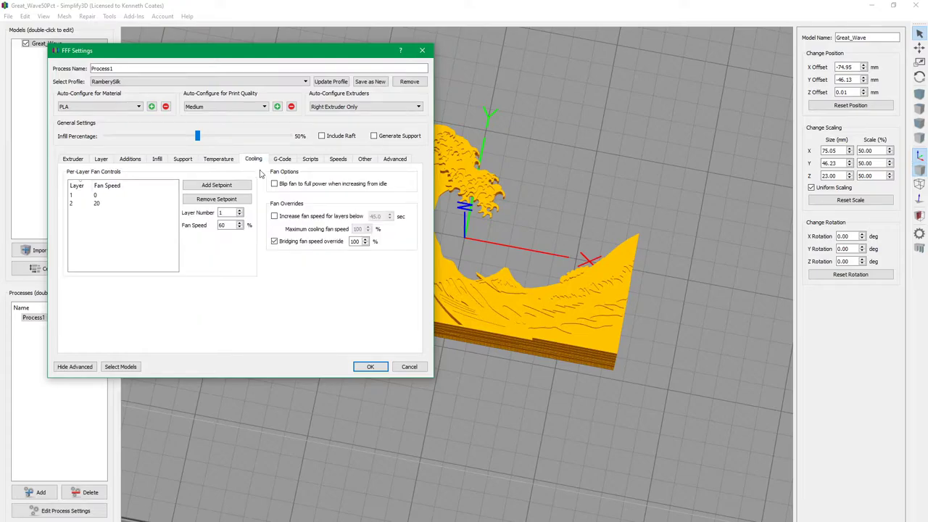
{"action": "left_click", "coordinate": [371, 367]}
{"action": "left_click_drag", "start_coordinate": [448, 352], "coordinate": [435, 333]}
{"action": "scroll", "coordinate": [435, 333], "scroll_direction": "up", "scroll_amount": 5}
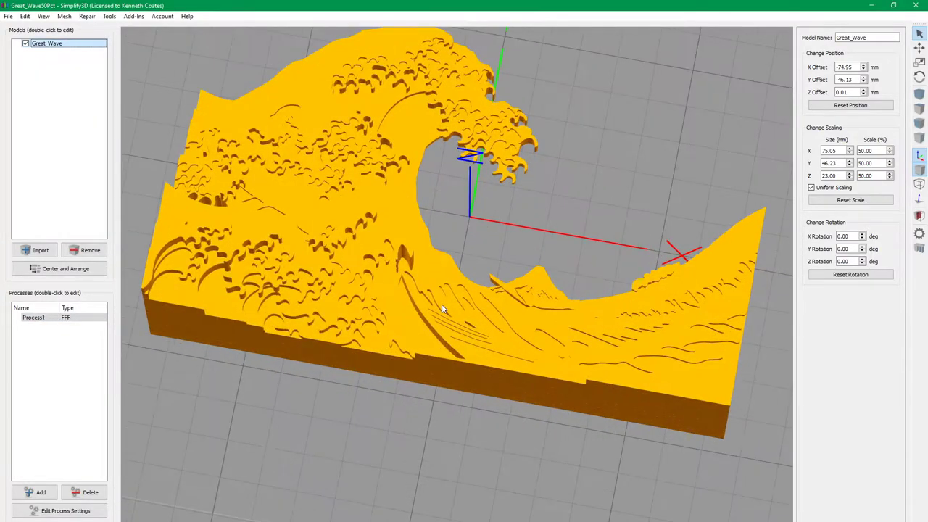
{"action": "scroll", "coordinate": [429, 325], "scroll_direction": "down", "scroll_amount": 4}
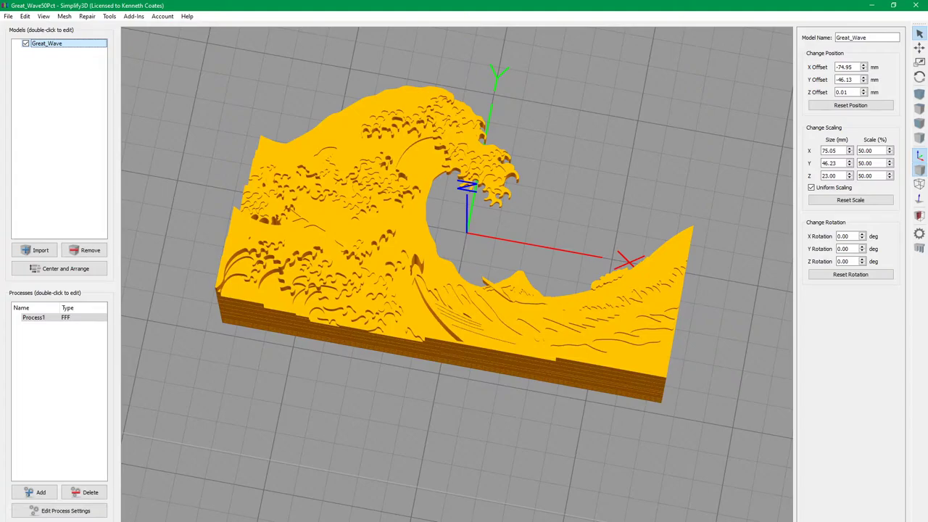
{"action": "double_click", "coordinate": [33, 318]}
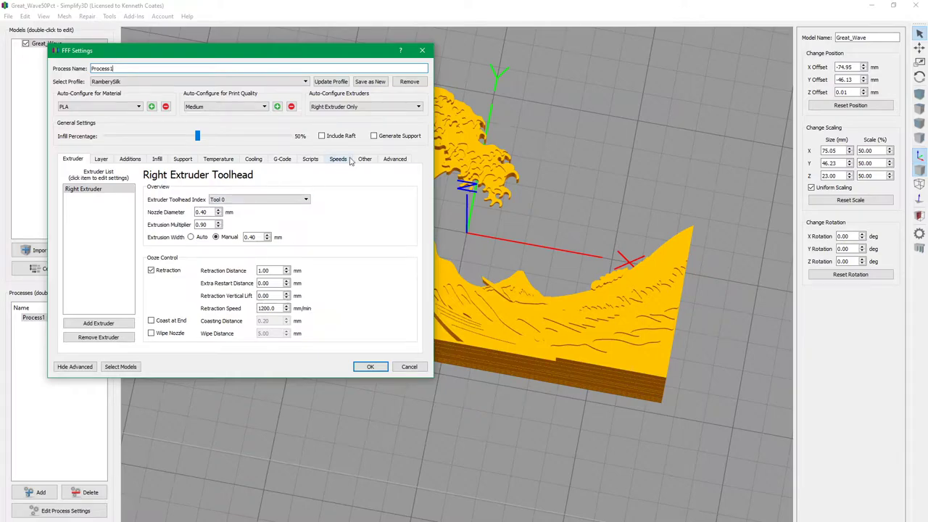
Step: On the Advanced tab, set external thin walls to single extrusion walls and internal ones to Allow gap fill
{"action": "left_click", "coordinate": [390, 160]}
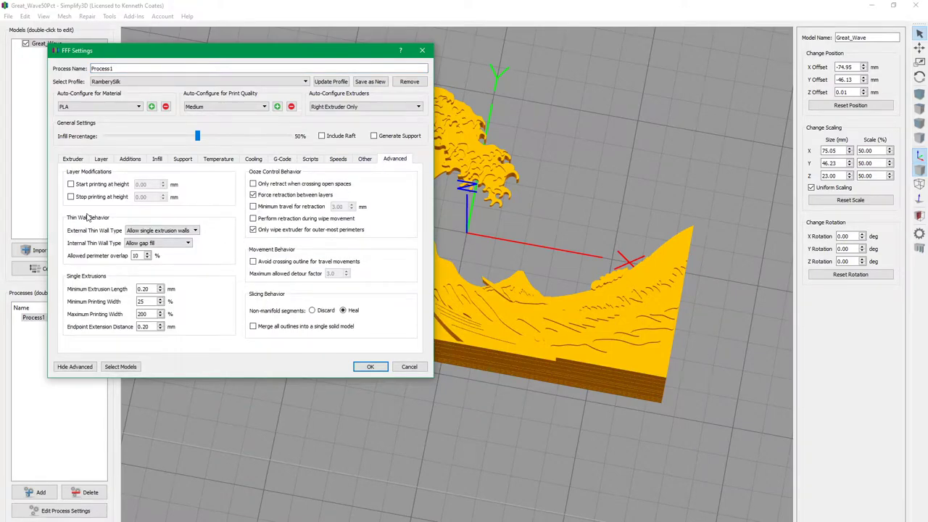
{"action": "left_click", "coordinate": [195, 231]}
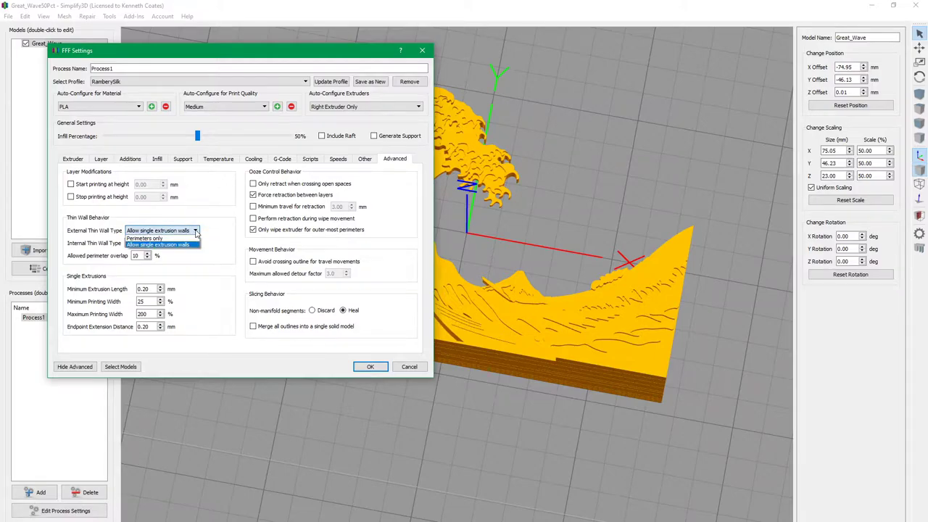
{"action": "left_click", "coordinate": [191, 244]}
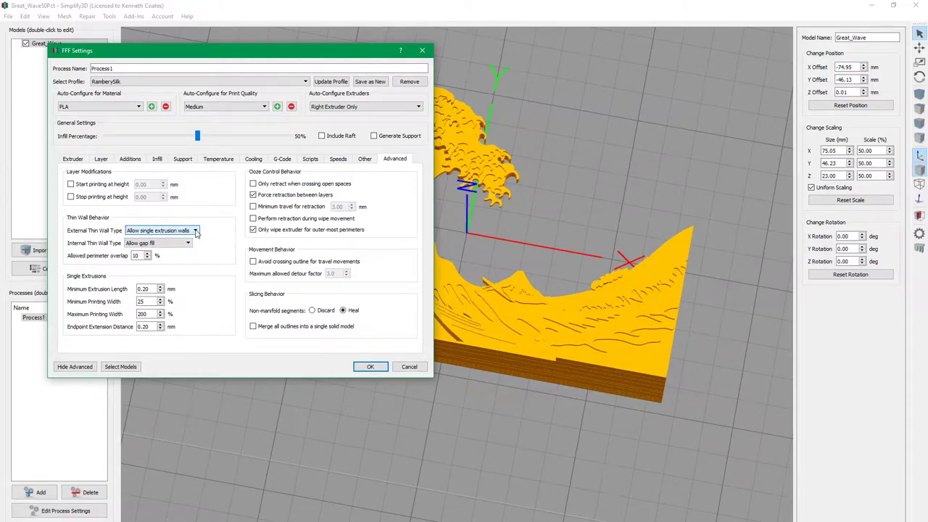
{"action": "left_click", "coordinate": [188, 244]}
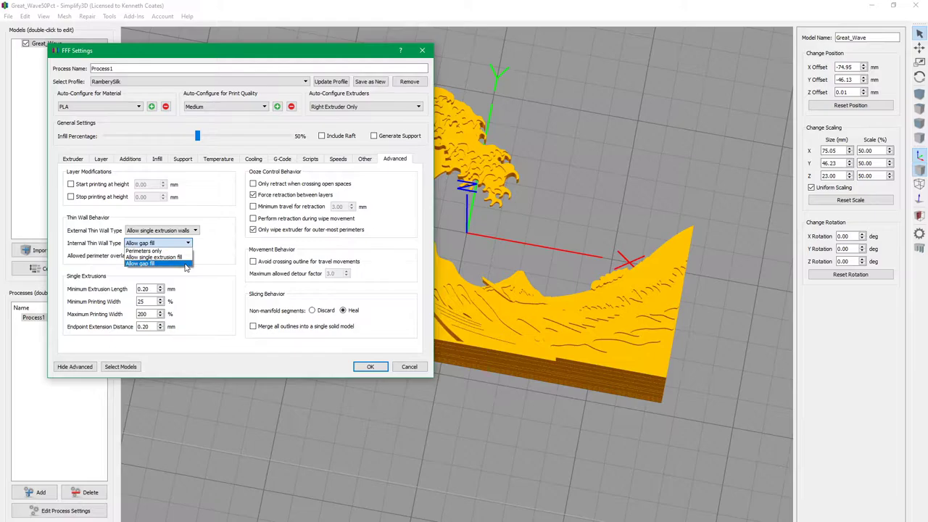
{"action": "left_click", "coordinate": [186, 263]}
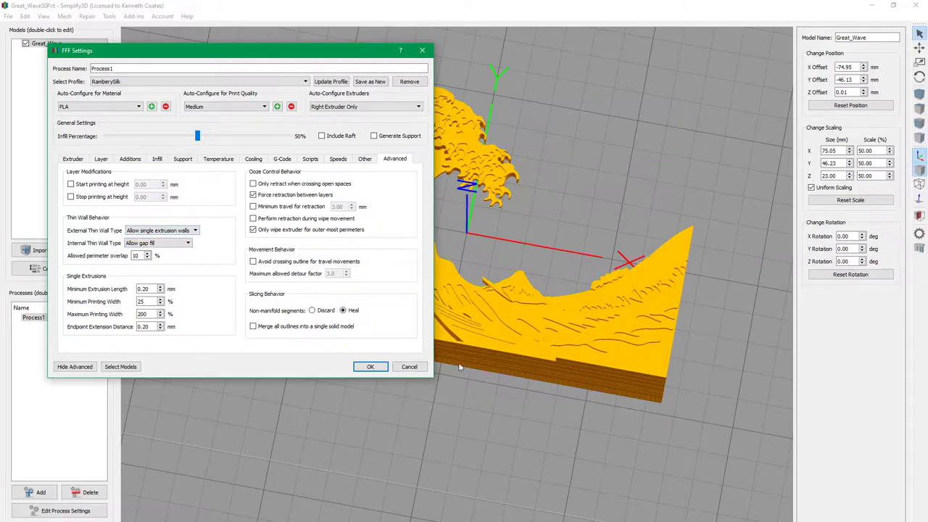
Step: Recheck the internal thin wall choice, keep Allow gap fill, and save Process1 with OK
{"action": "left_click", "coordinate": [183, 246]}
{"action": "left_click", "coordinate": [189, 245]}
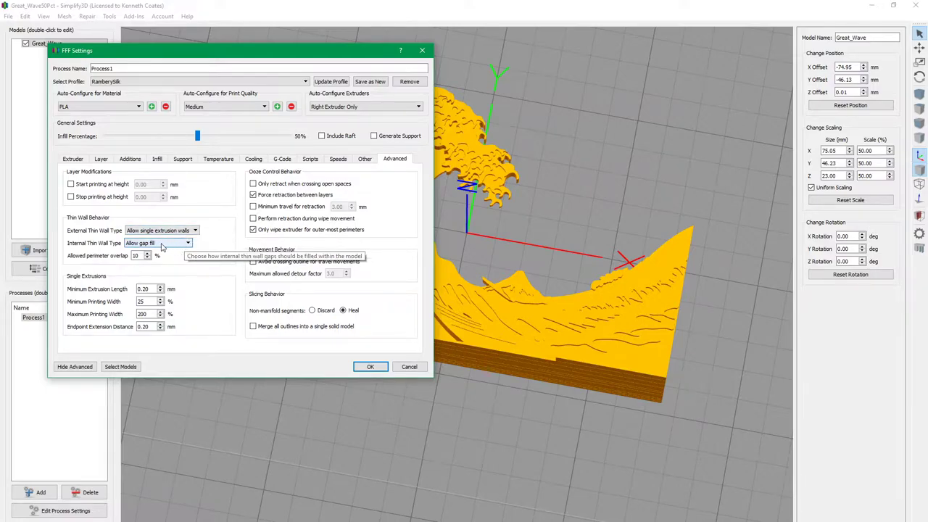
{"action": "left_click", "coordinate": [187, 244]}
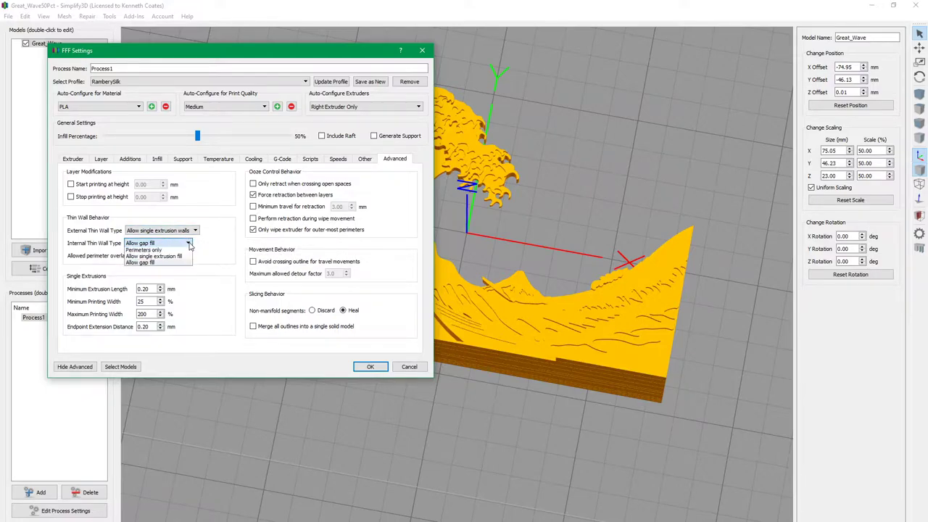
{"action": "left_click", "coordinate": [166, 263]}
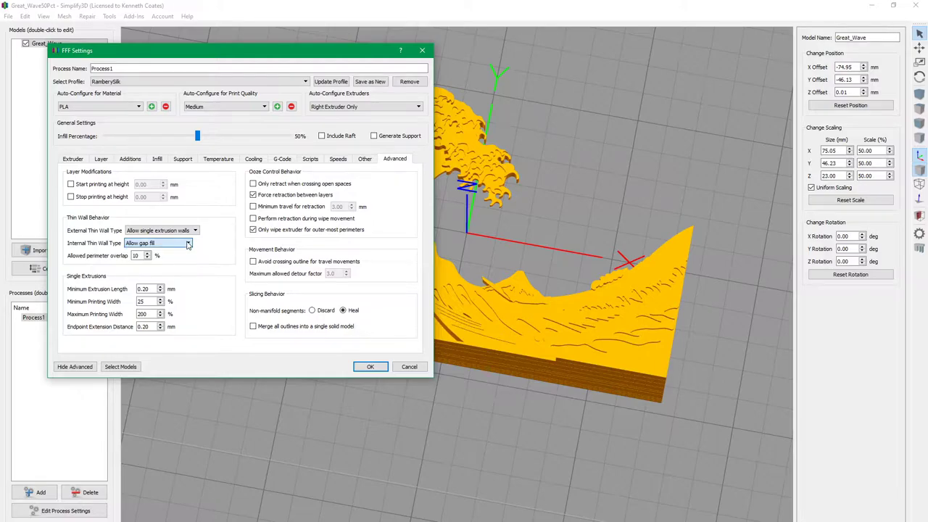
{"action": "left_click", "coordinate": [370, 367]}
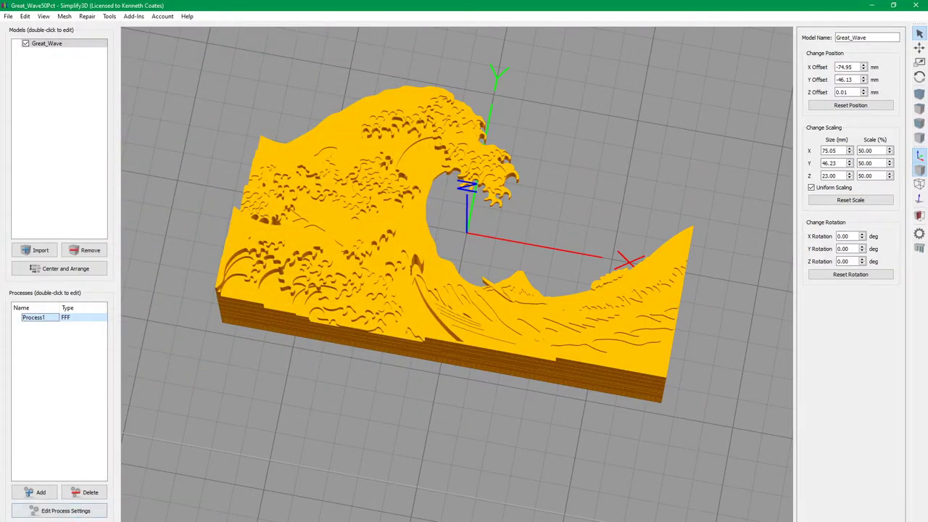
Step: Slice the Great Wave relief (1 h 33 min, 11.34 g) and zoom into the edge's gap-fill toolpaths
{"action": "left_click", "coordinate": [401, 311]}
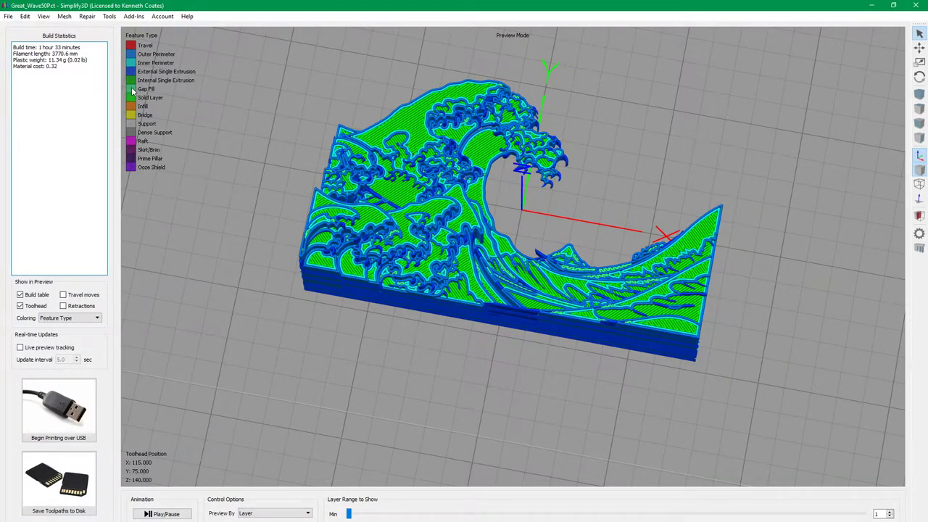
{"action": "scroll", "coordinate": [468, 247], "scroll_direction": "up", "scroll_amount": 5}
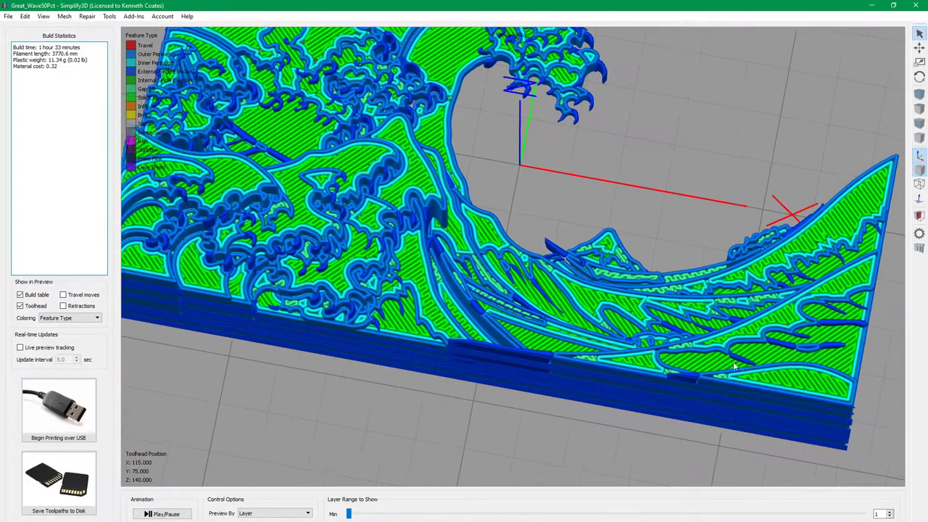
{"action": "scroll", "coordinate": [749, 370], "scroll_direction": "up", "scroll_amount": 6}
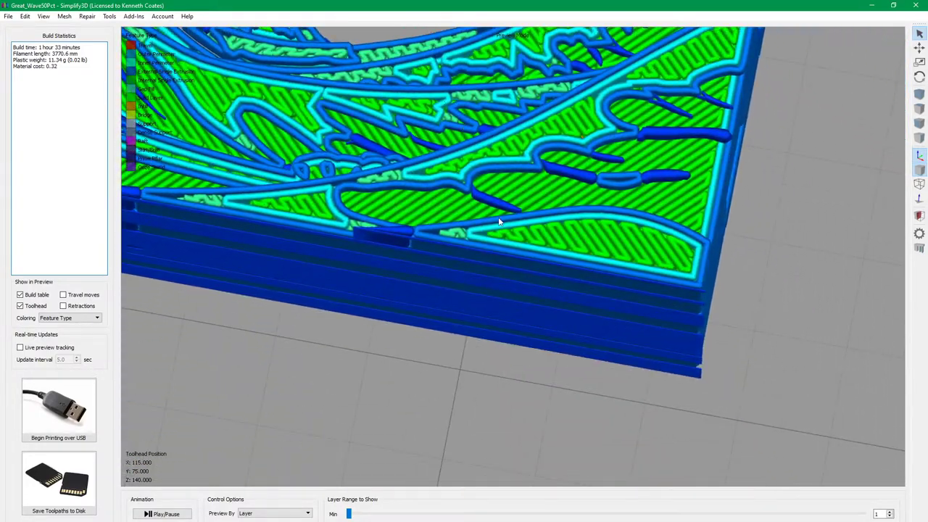
{"action": "scroll", "coordinate": [498, 221], "scroll_direction": "up", "scroll_amount": 5}
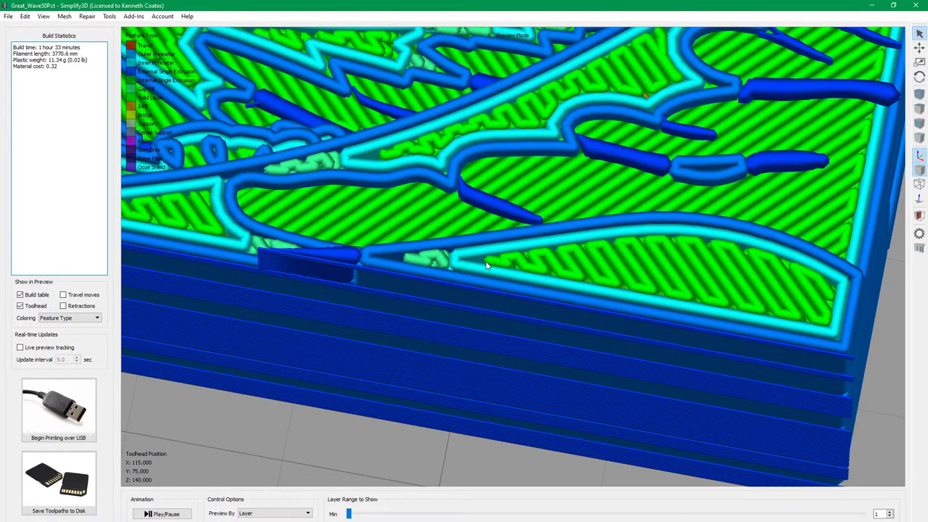
{"action": "scroll", "coordinate": [486, 267], "scroll_direction": "down", "scroll_amount": 8}
{"action": "left_click_drag", "start_coordinate": [485, 265], "coordinate": [402, 210]}
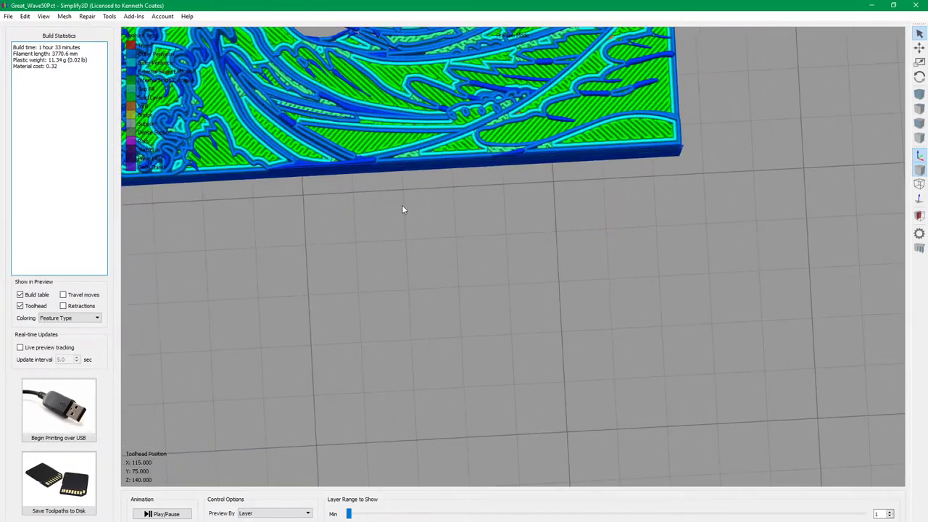
{"action": "right_click_drag", "start_coordinate": [403, 210], "coordinate": [499, 366]}
{"action": "scroll", "coordinate": [455, 294], "scroll_direction": "down", "scroll_amount": 5}
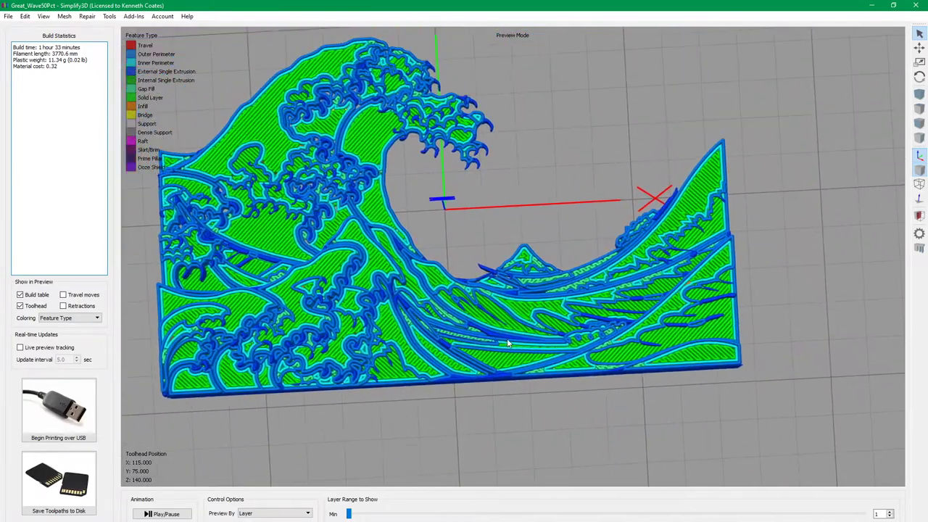
{"action": "scroll", "coordinate": [410, 292], "scroll_direction": "down", "scroll_amount": 2}
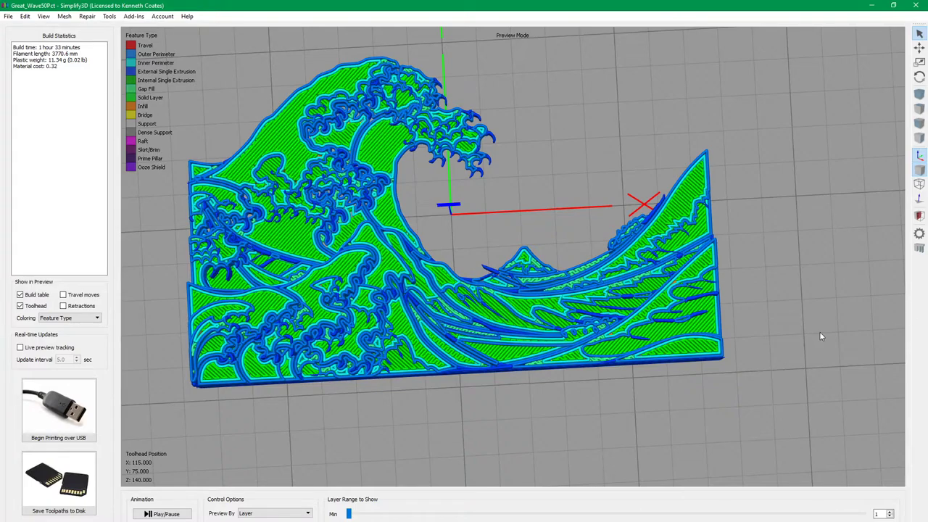
{"action": "left_click_drag", "start_coordinate": [390, 229], "coordinate": [399, 264]}
{"action": "right_click_drag", "start_coordinate": [473, 229], "coordinate": [485, 266]}
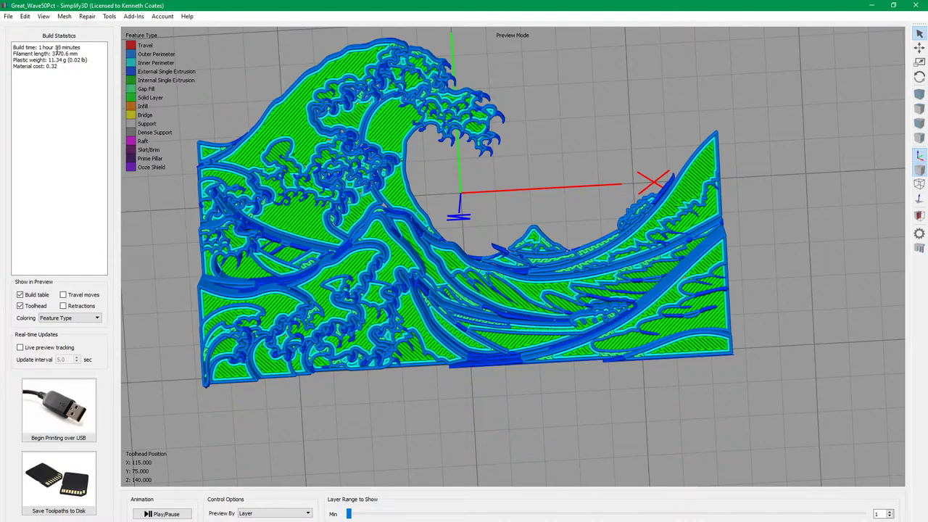
{"action": "left_click_drag", "start_coordinate": [361, 229], "coordinate": [360, 218]}
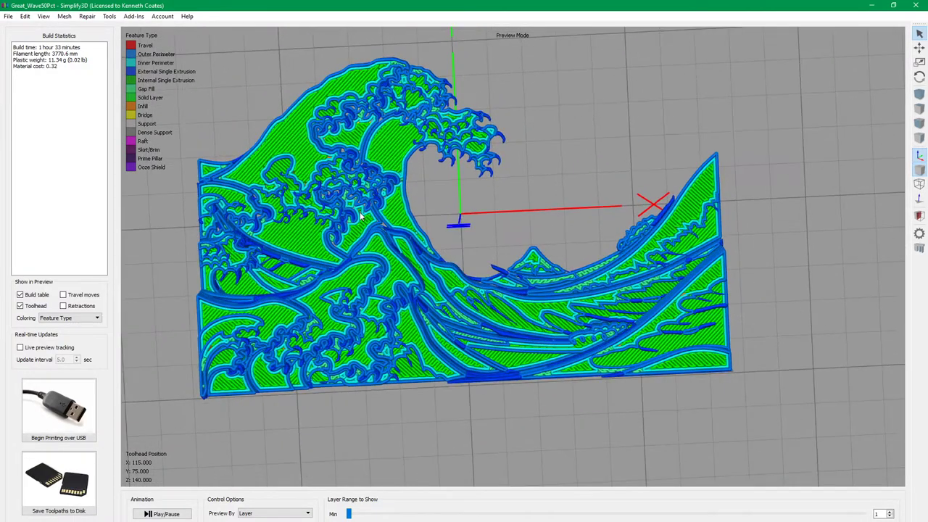